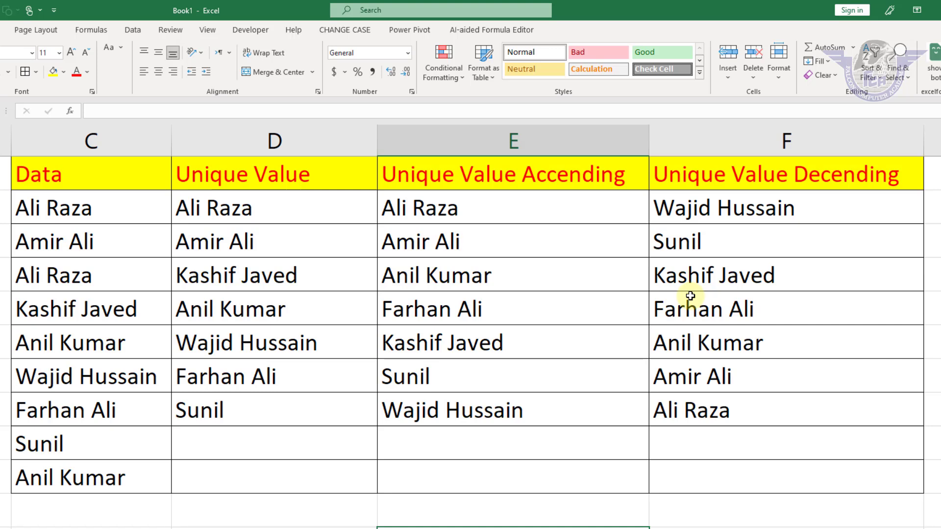
Examine the source list in column C and the ascending and descending unique lists in columns E and F.
click(269, 525)
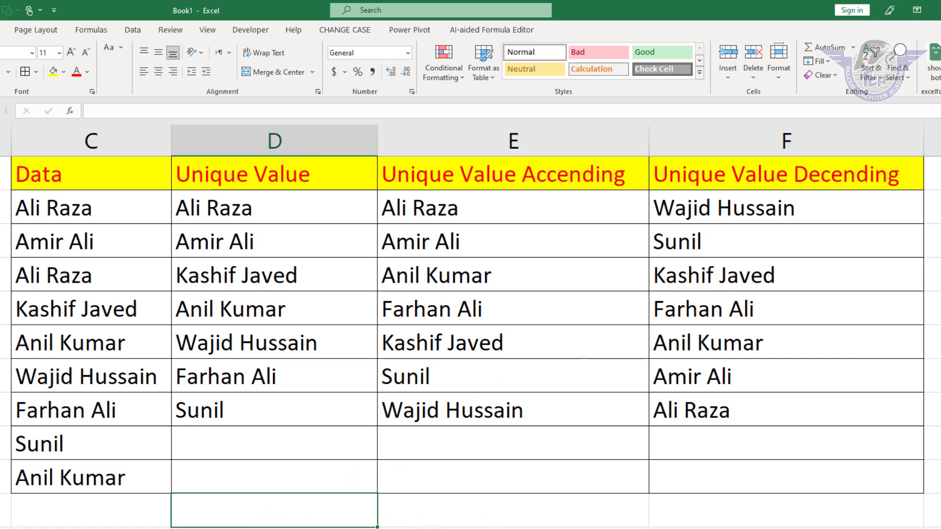
click(82, 210)
drag(82, 211, 73, 483)
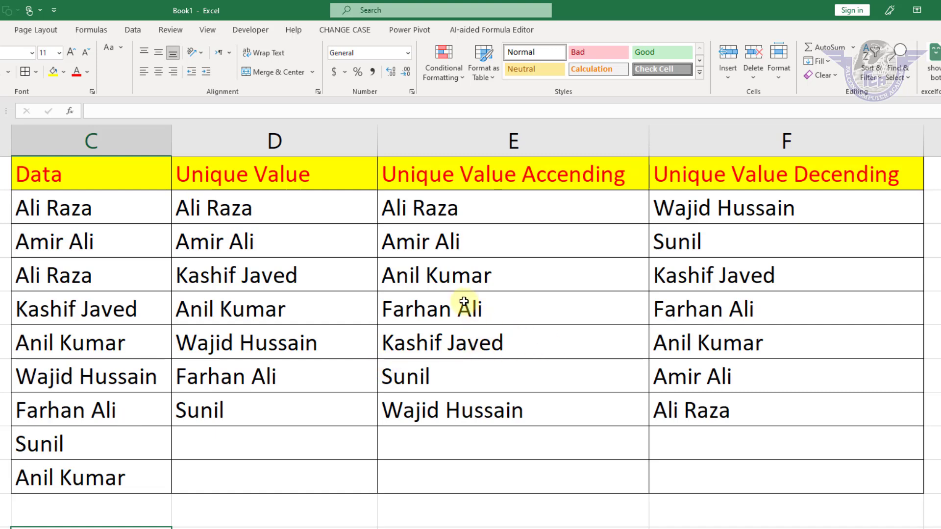
click(425, 212)
drag(424, 233, 414, 410)
click(702, 210)
drag(701, 210, 682, 408)
drag(486, 218, 491, 409)
drag(677, 206, 714, 378)
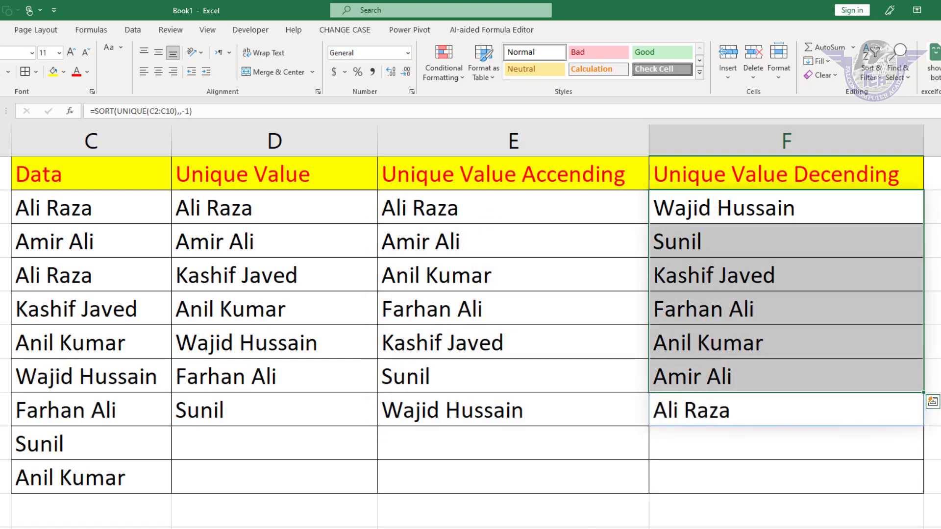
click(449, 503)
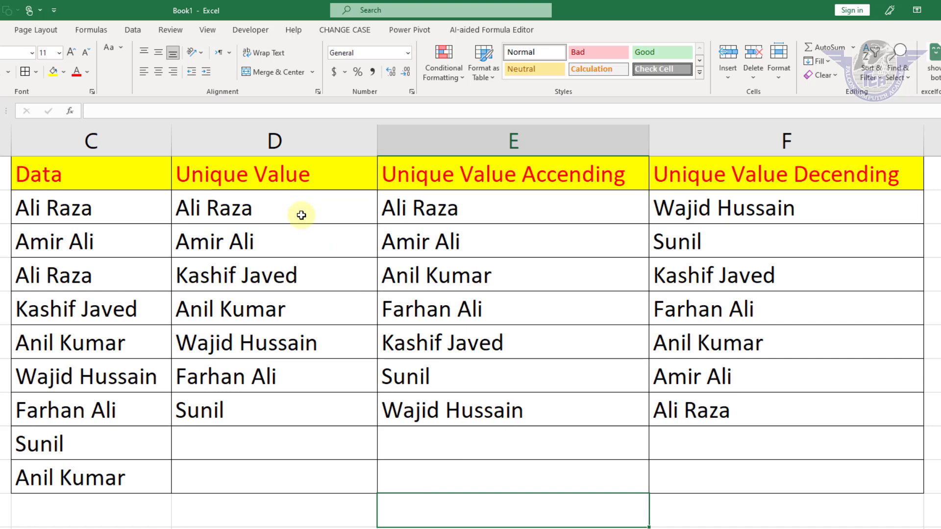
Clear the existing results from D2:F8 under the three unique value headings.
mouse_move(305, 214)
mouse_down()
mouse_move(603, 340)
mouse_move(682, 399)
mouse_move(744, 411)
mouse_up()
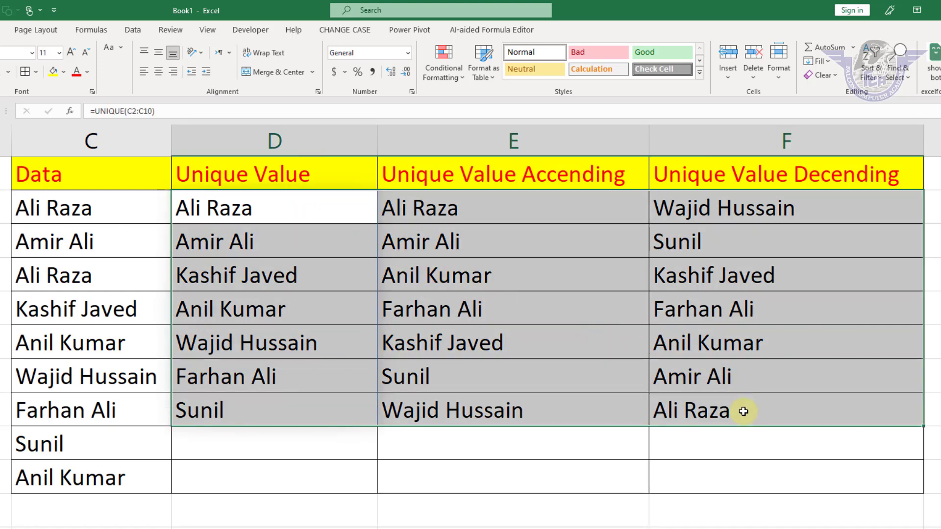
key(Delete)
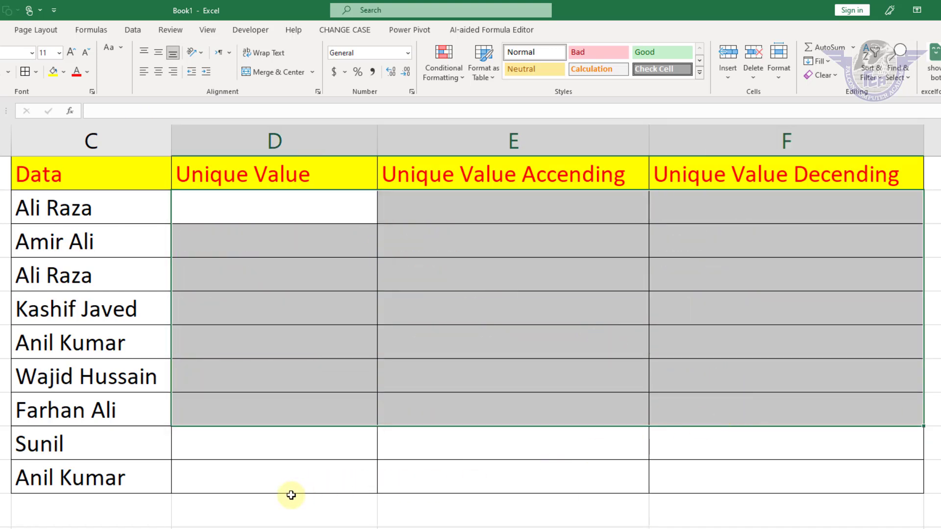
click(283, 515)
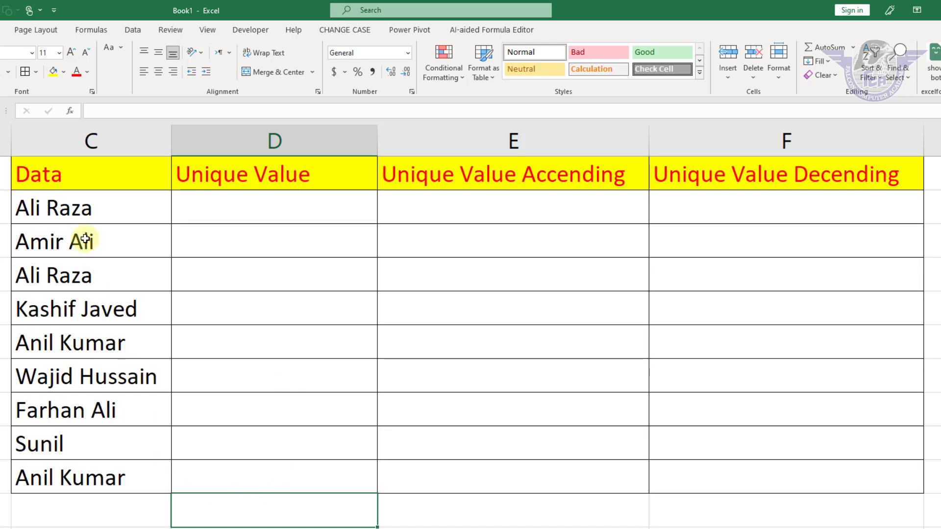
Try removing the duplicate values from the Data list in C2:C10 with Remove Duplicates, and undo the removal.
drag(86, 211, 76, 469)
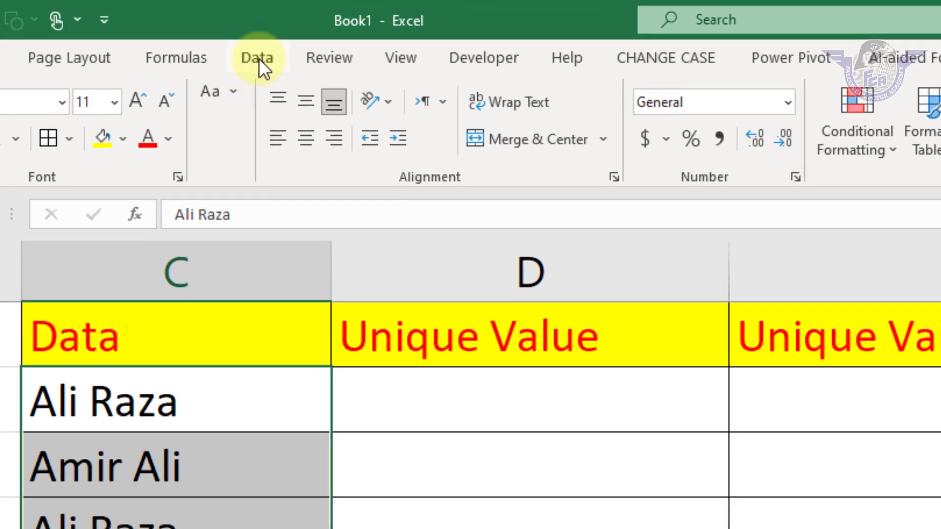
click(259, 58)
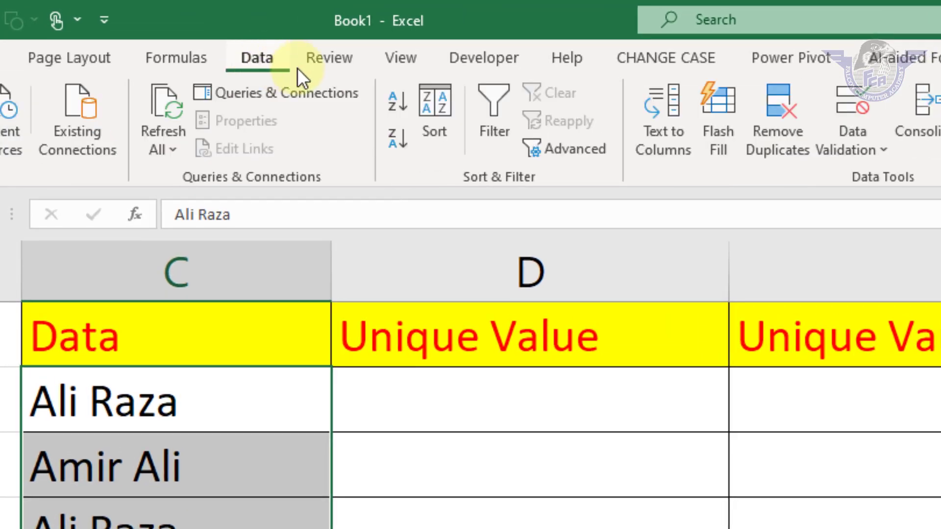
click(794, 146)
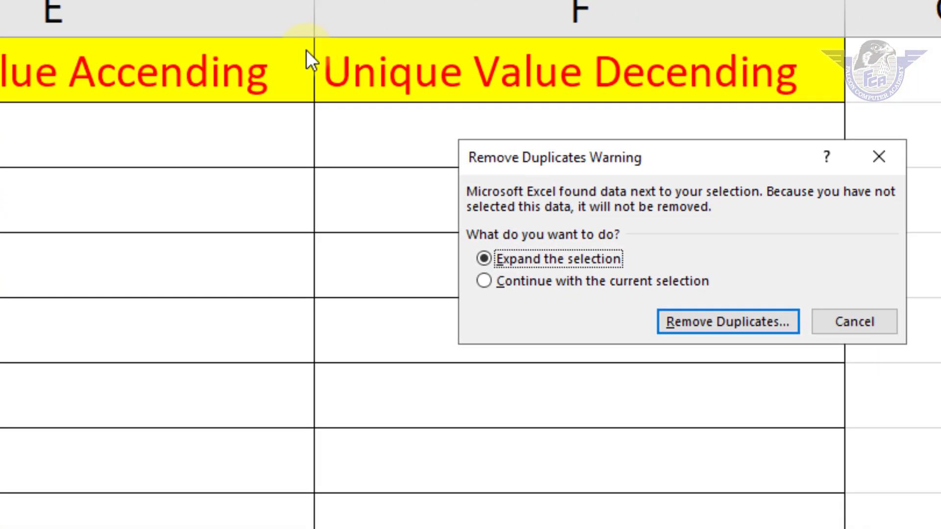
click(551, 273)
click(632, 310)
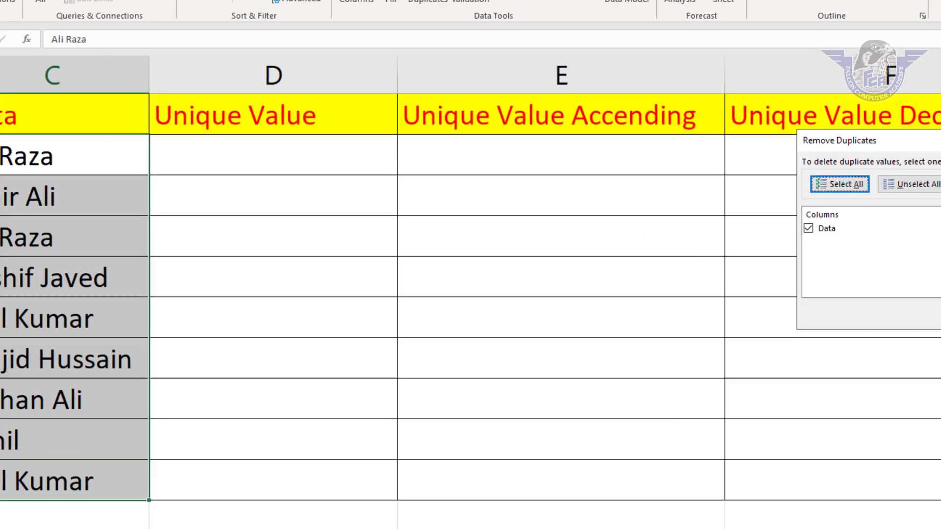
click(837, 305)
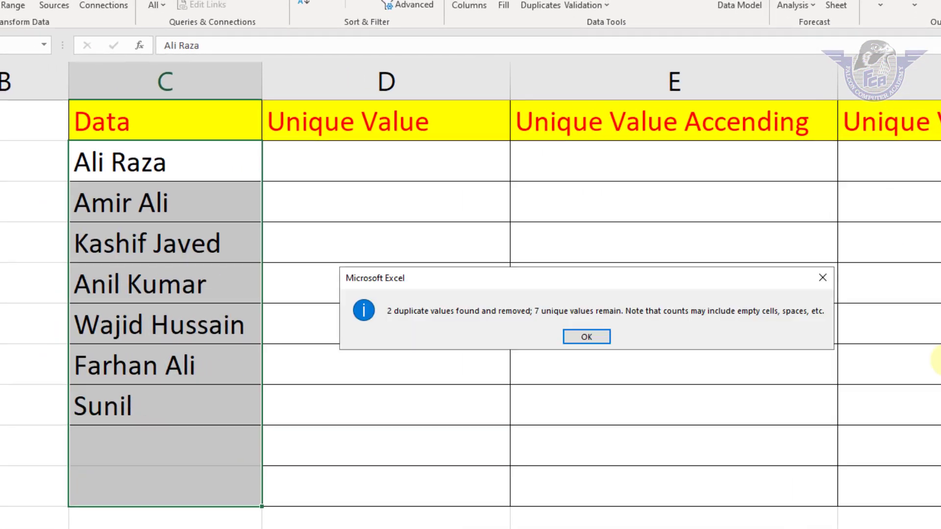
click(589, 337)
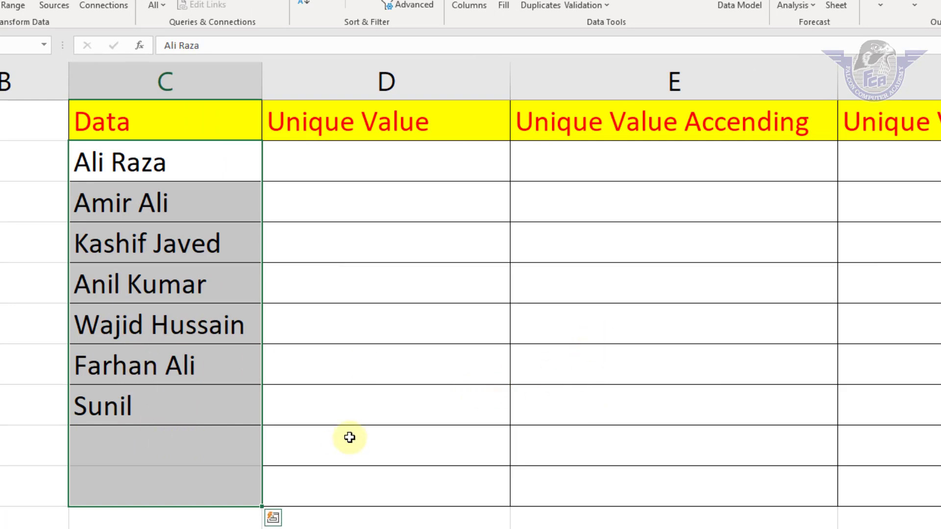
key(ctrl+z)
Enter =UNIQUE(C2:C10) in cell D2 to list the unique names under Unique Value.
click(349, 417)
click(395, 166)
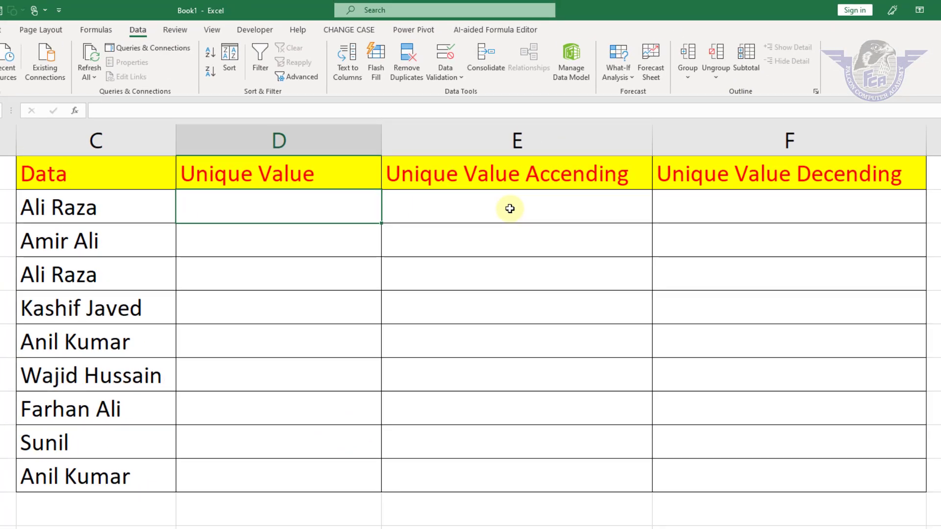
text(=)
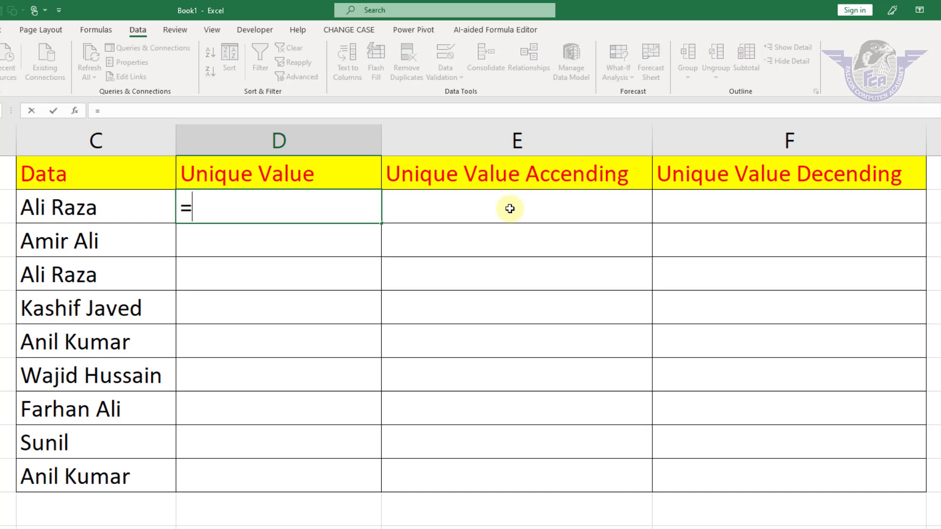
text(uni)
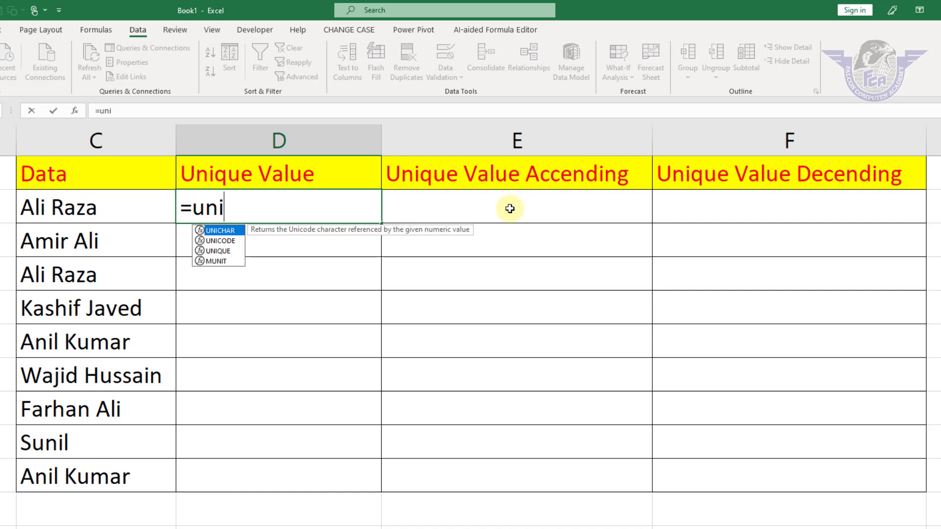
key(Down)
key(Down)
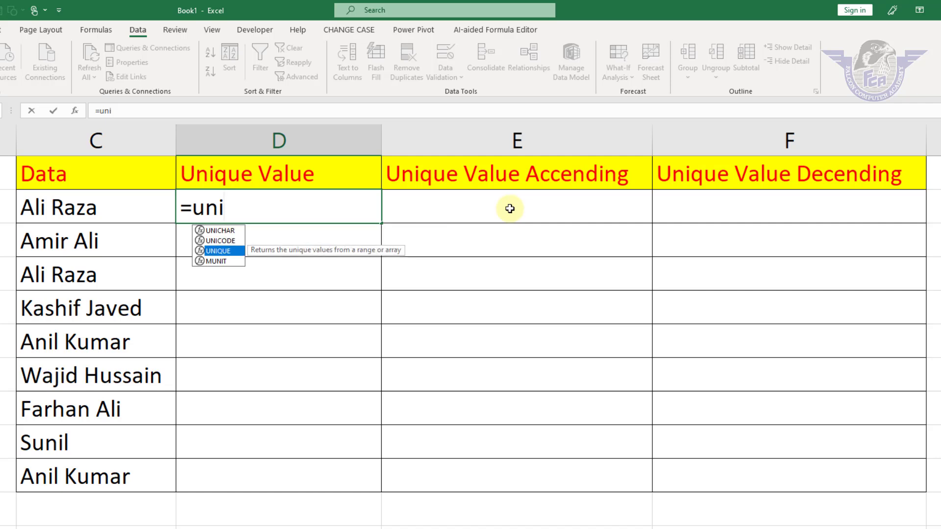
key(Tab)
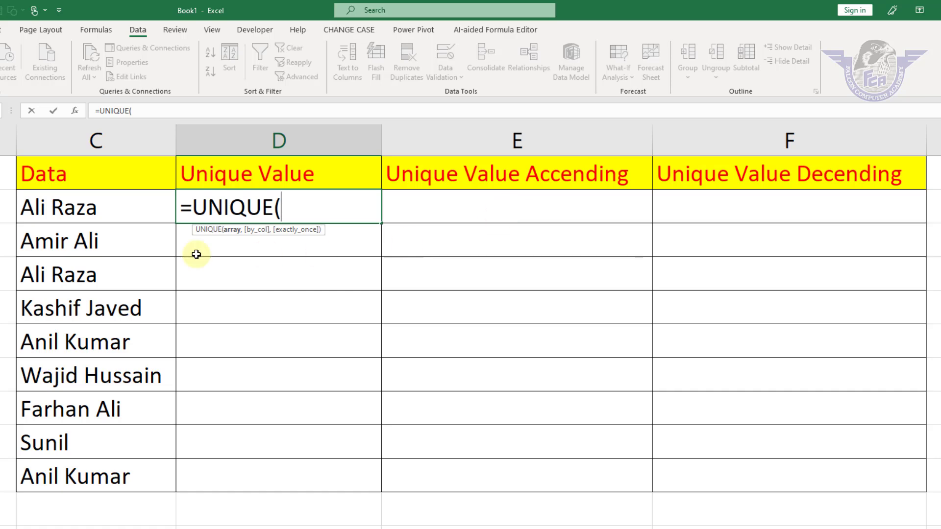
drag(99, 204, 98, 475)
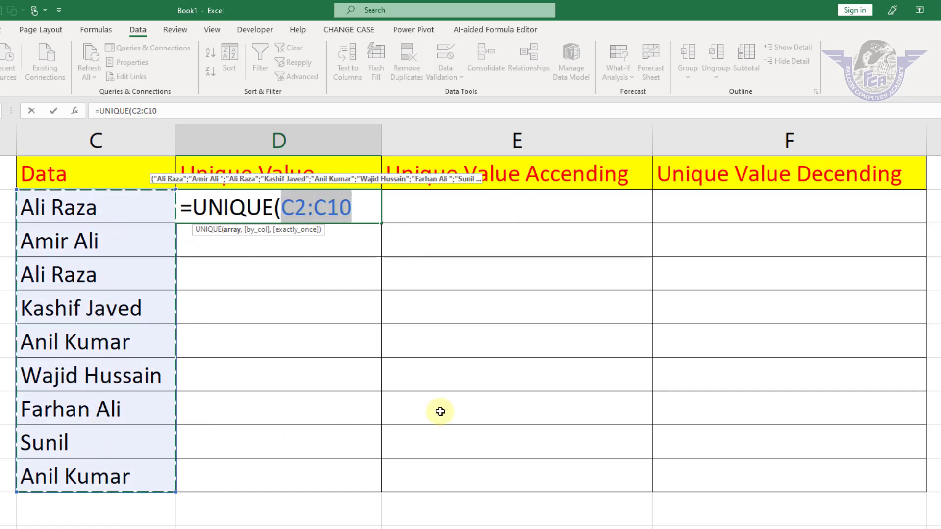
text())
key(ctrl+Return)
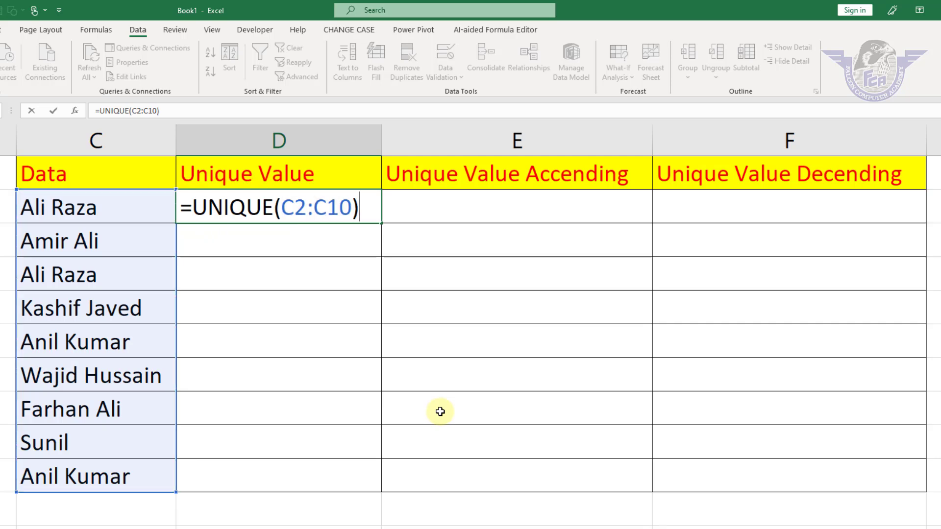
key(Down)
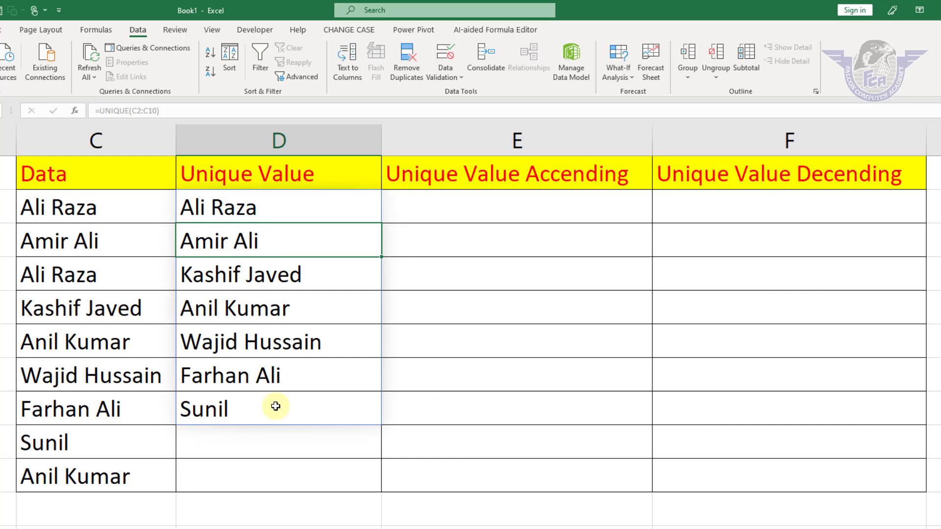
Start a SORT formula in cell E2 with UNIQUE(C2:C10) as its array argument.
click(430, 206)
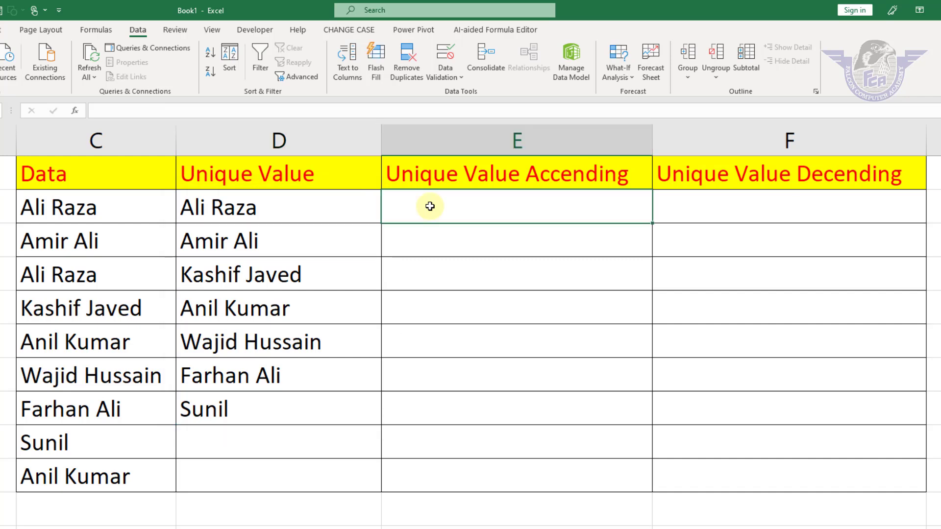
text(=)
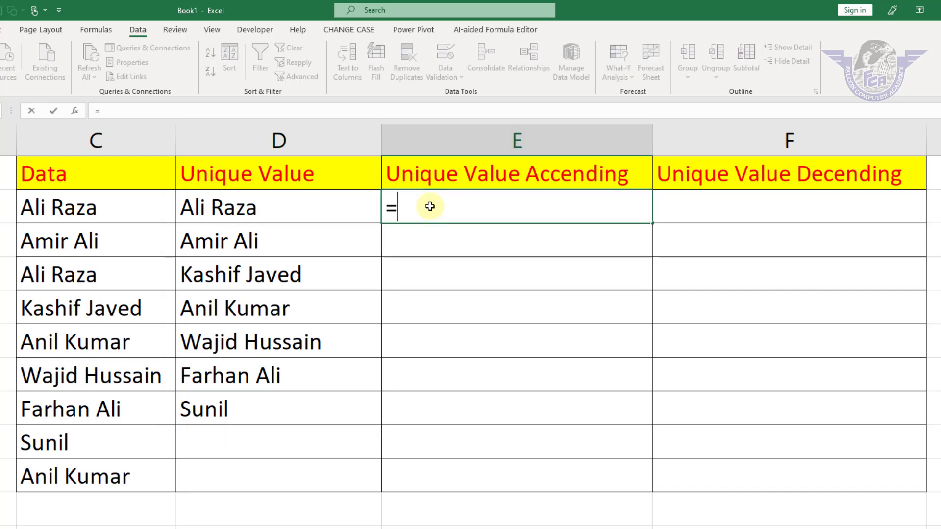
text(sor)
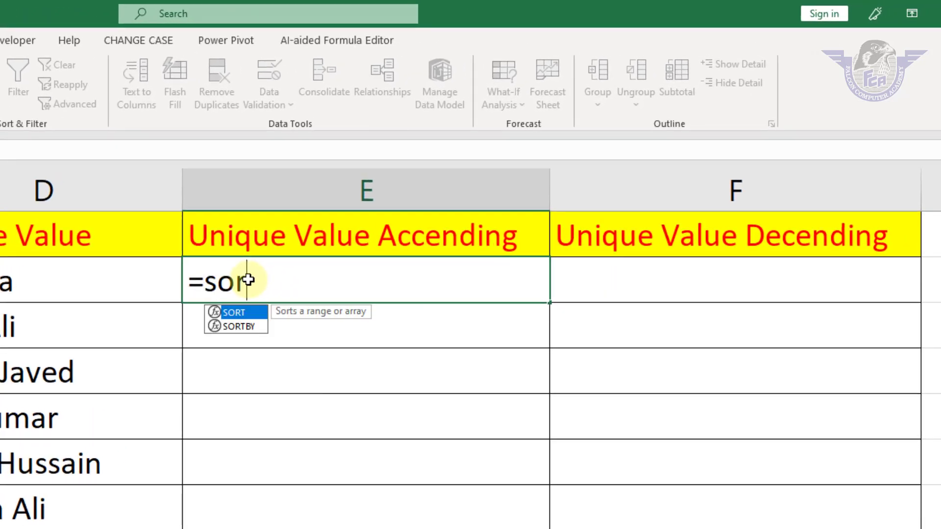
key(Tab)
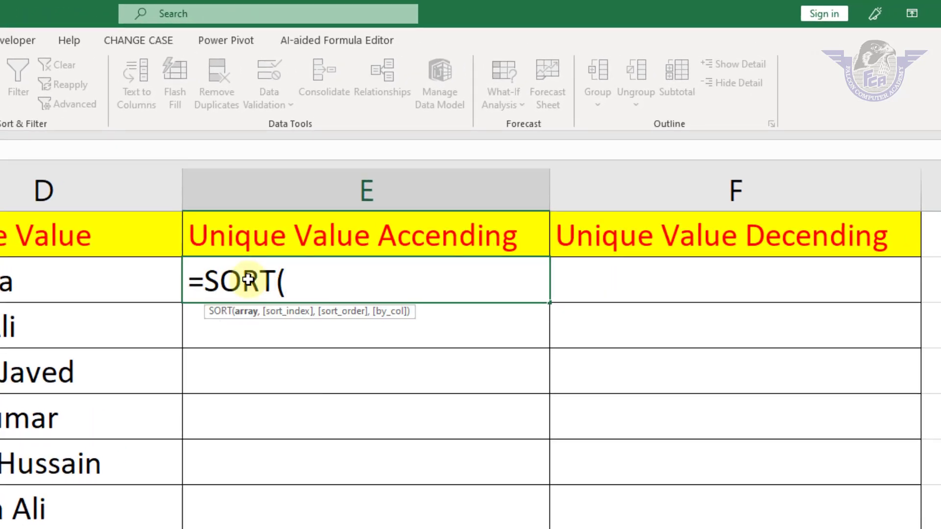
text(uni)
key(Down)
key(Down)
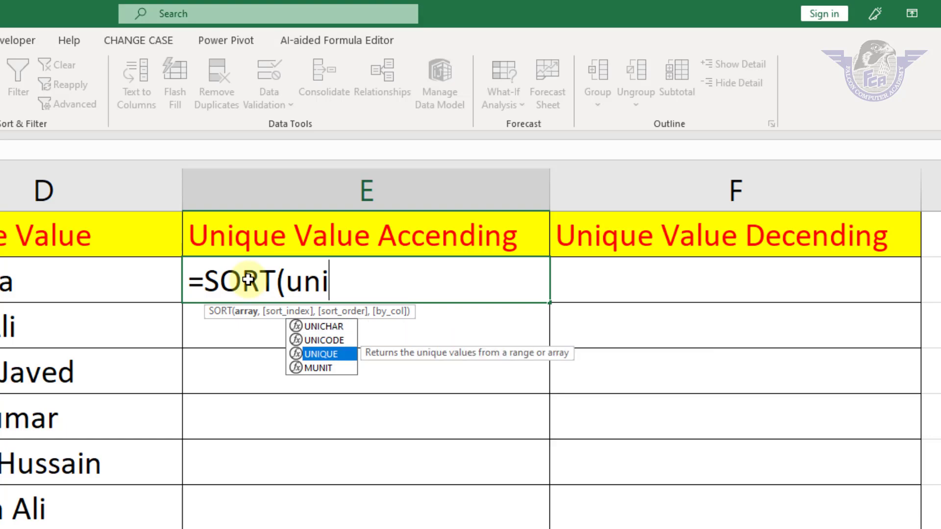
key(Tab)
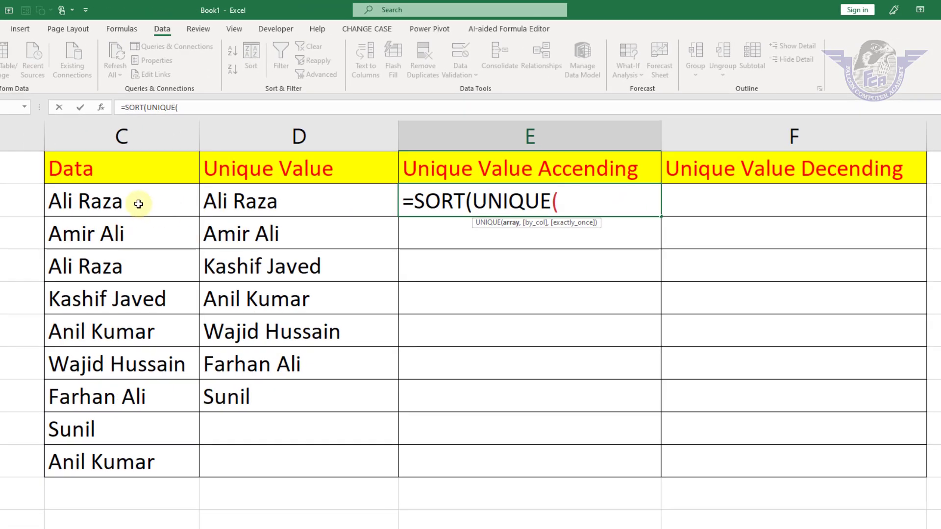
drag(137, 204, 145, 460)
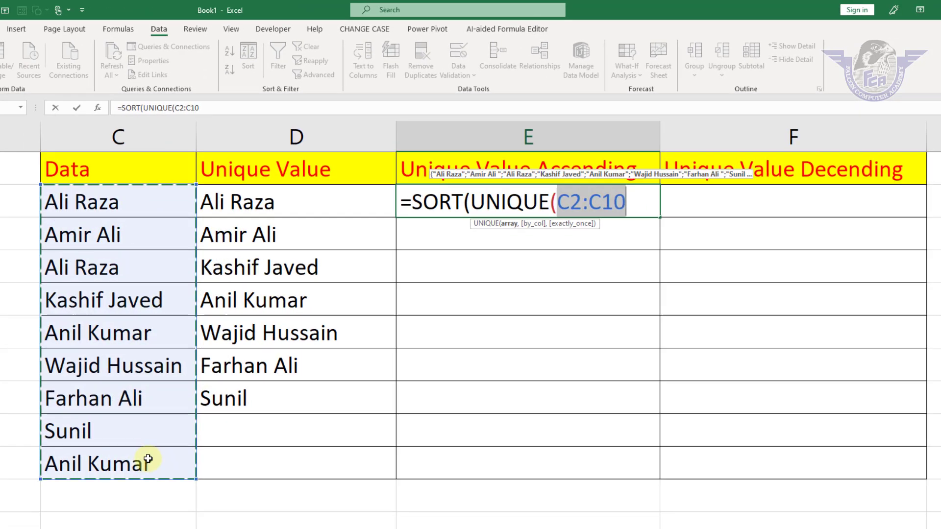
text())
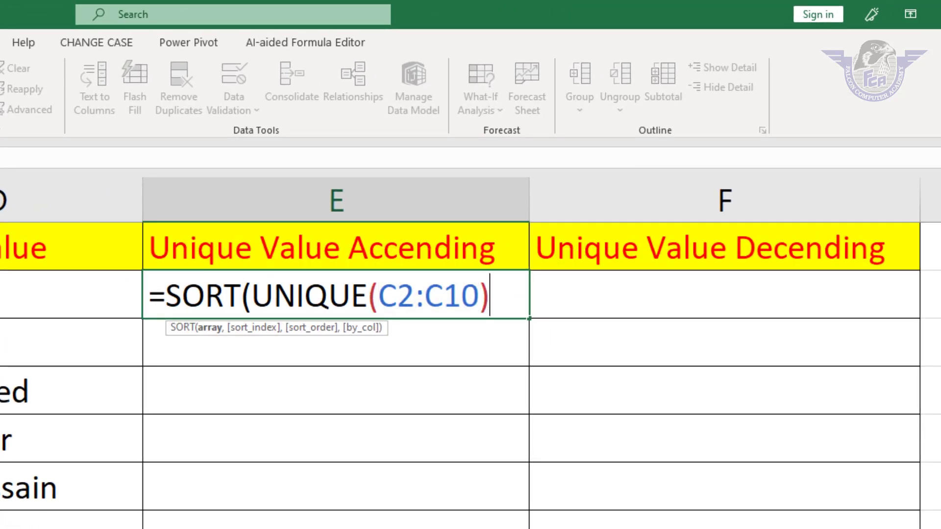
Skip the sort index, set the sort order to 1 (Ascending), and complete the formula as =SORT(UNIQUE(C2:C10),,1).
text(,,)
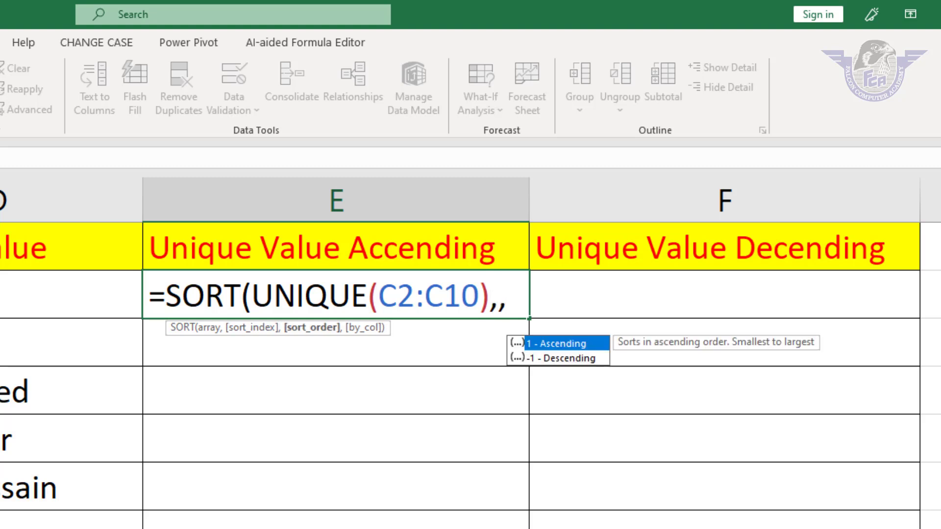
key(Down)
key(Up)
key(Tab)
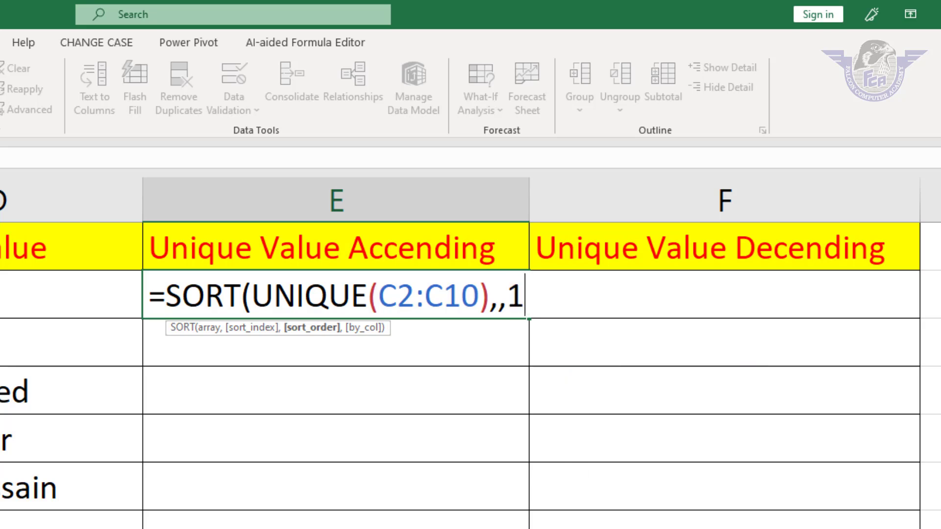
text())
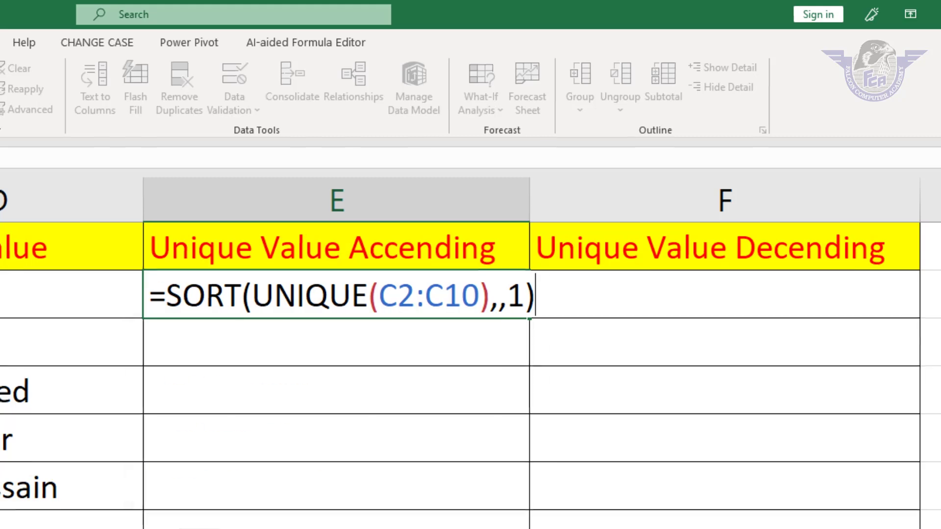
key(Return)
key(Up)
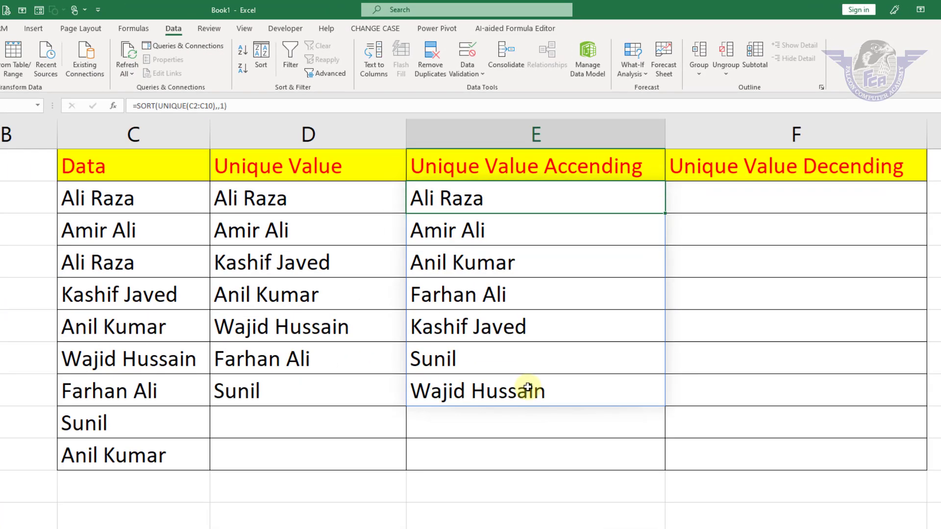
Start a SORT formula in cell F2 under Unique Value Decending, with UNIQUE(C2:C10) as its array argument.
key(Right)
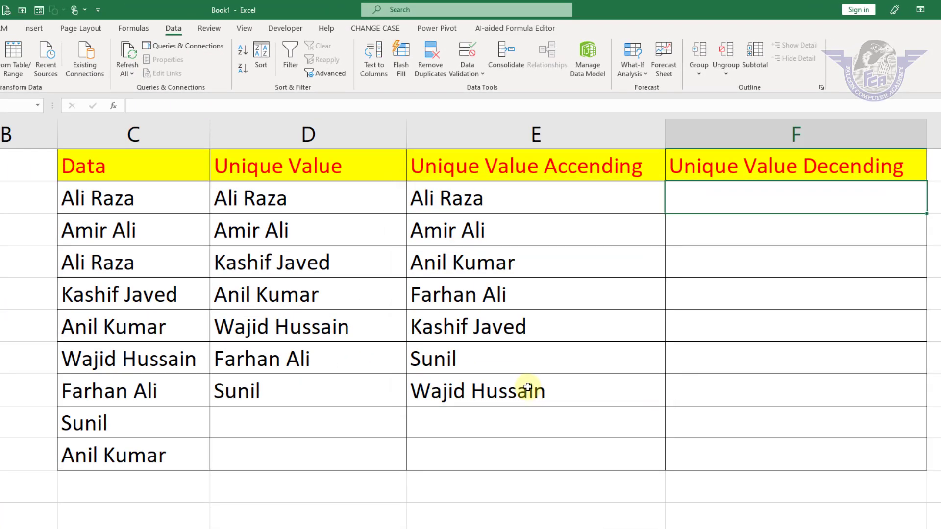
text(=sort)
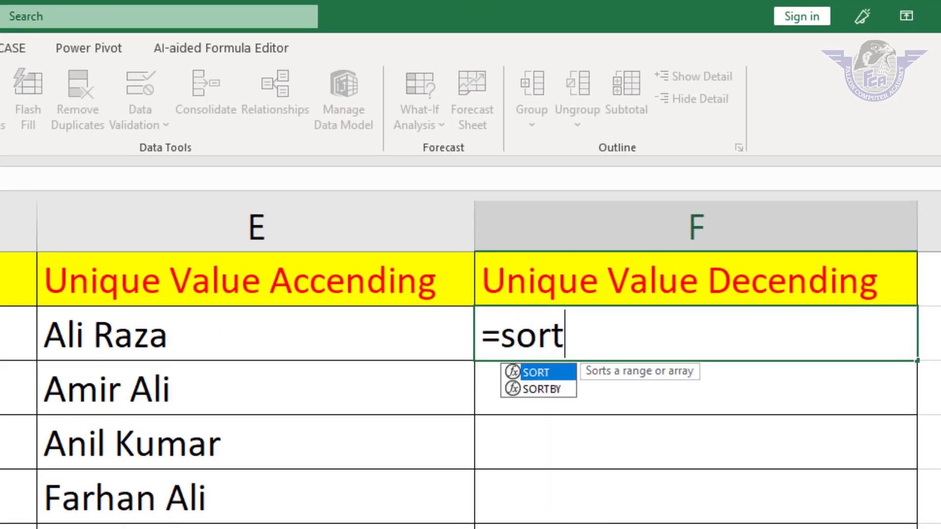
key(Tab)
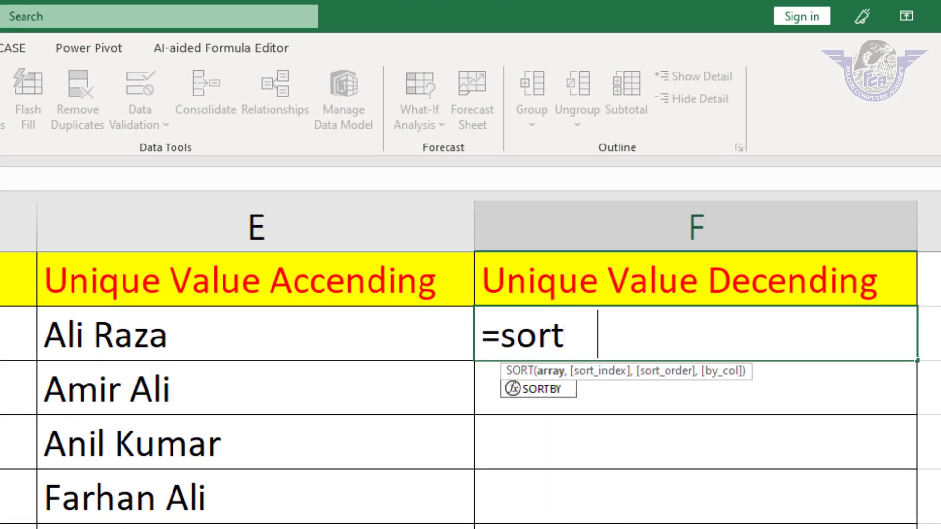
text(uni)
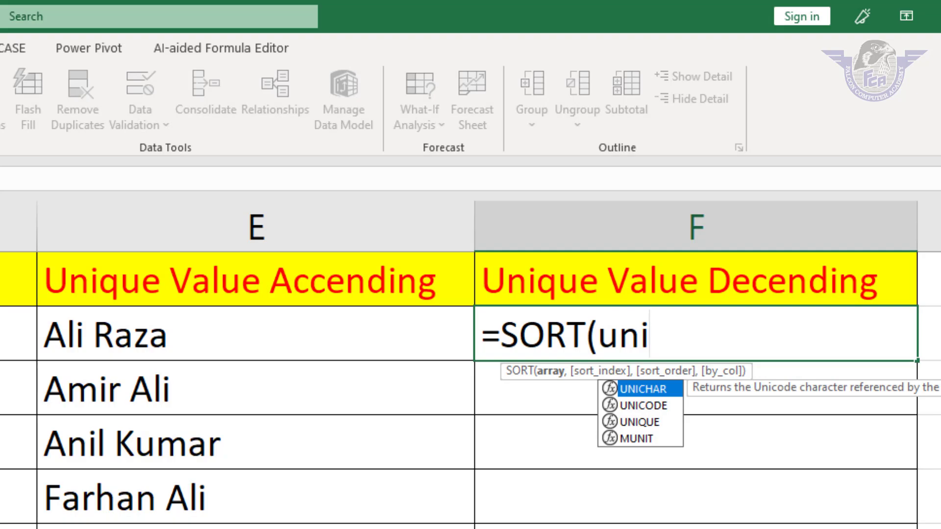
key(Down)
key(Down)
key(Tab)
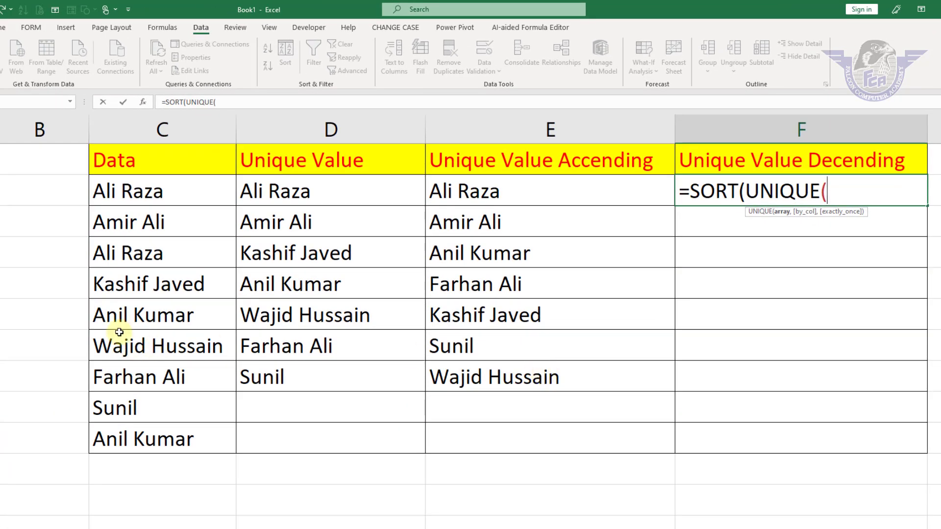
drag(159, 191, 142, 439)
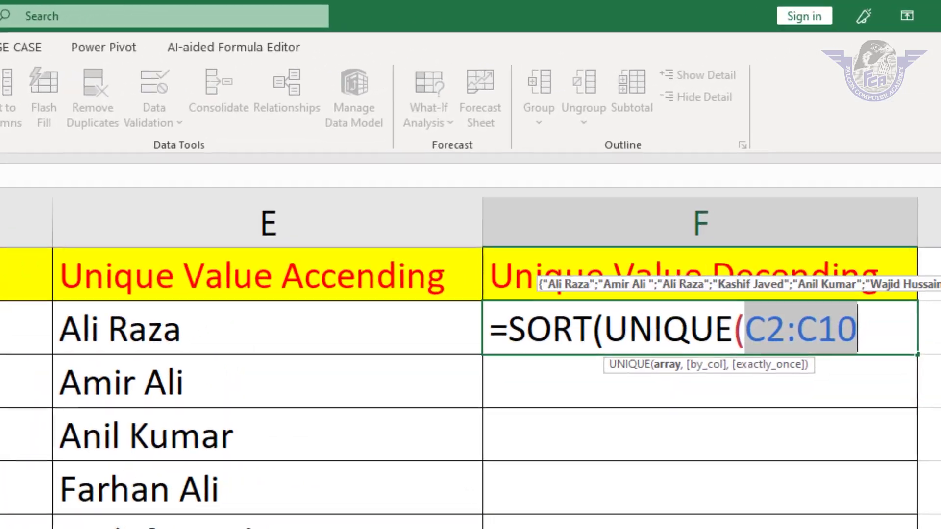
text(),)
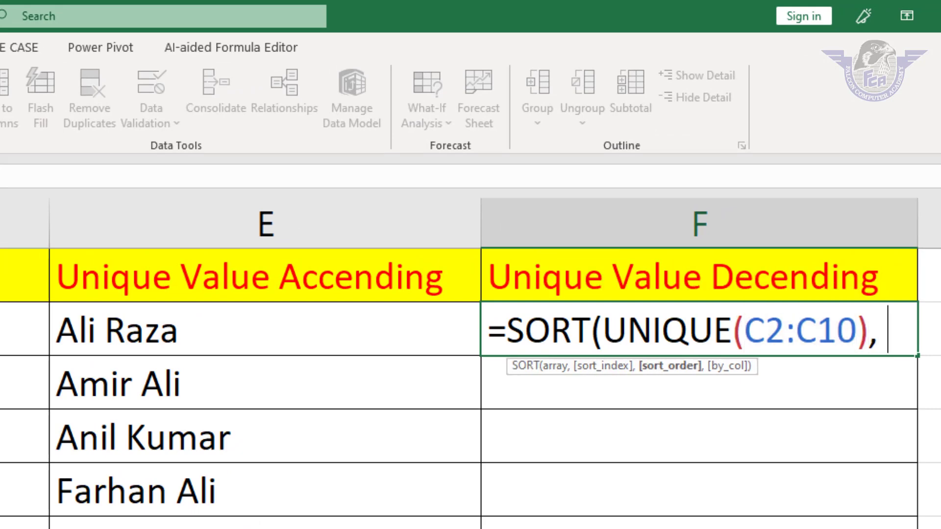
Skip the sort index, set the sort order to -1 (Descending), and complete the formula as =SORT(UNIQUE(C2:C10),,-1).
text(,)
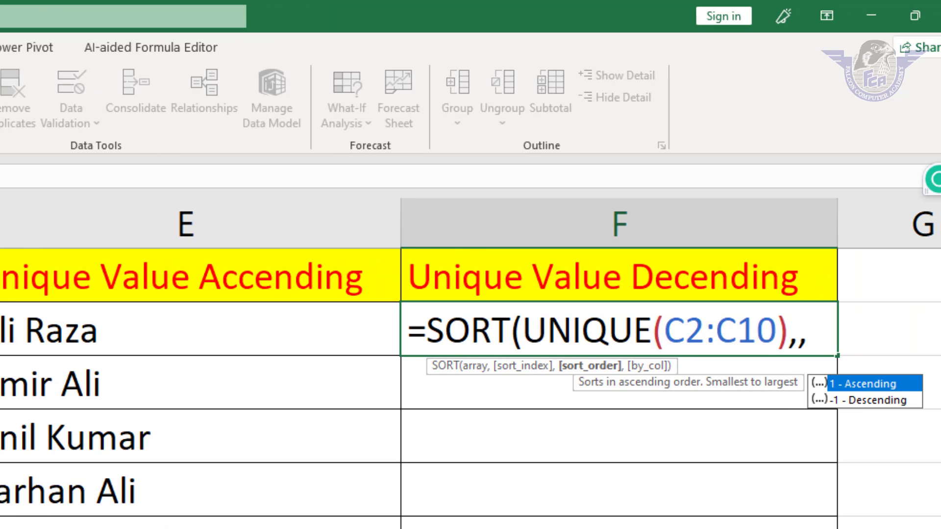
key(Down)
key(Tab)
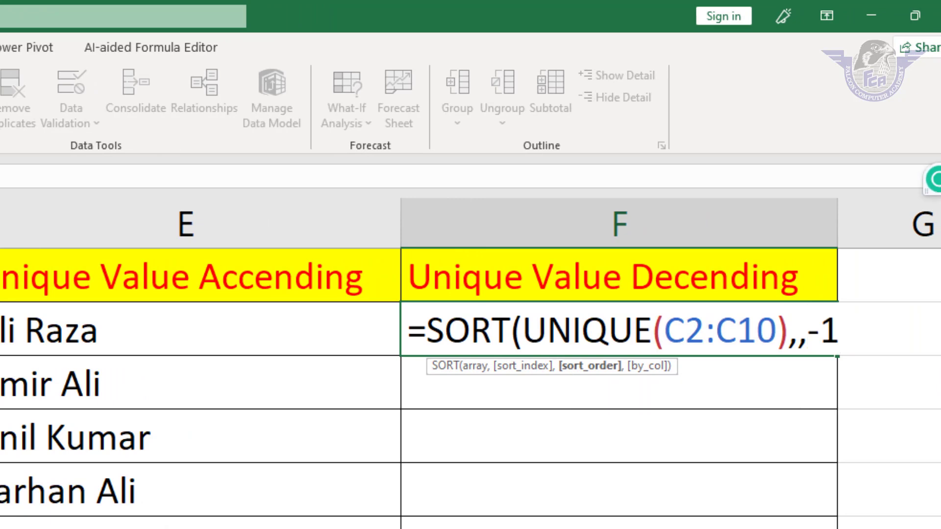
text())
key(Return)
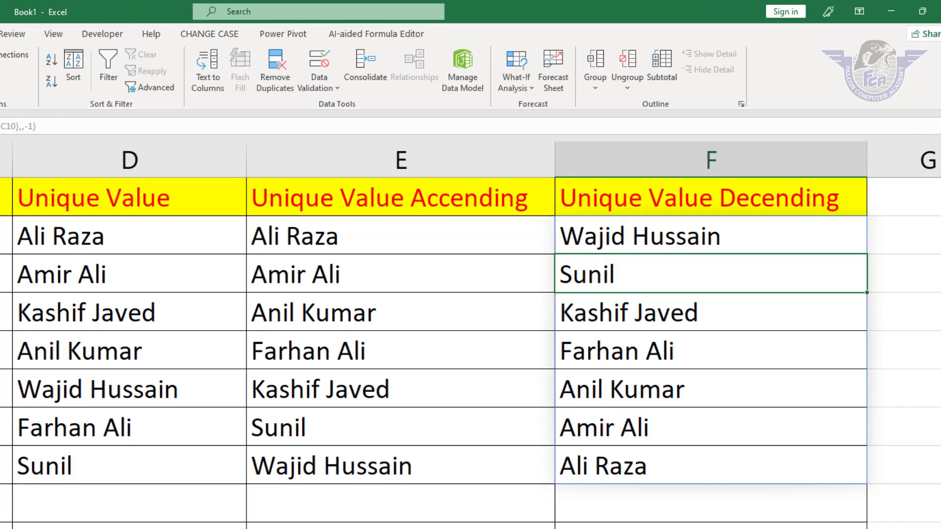